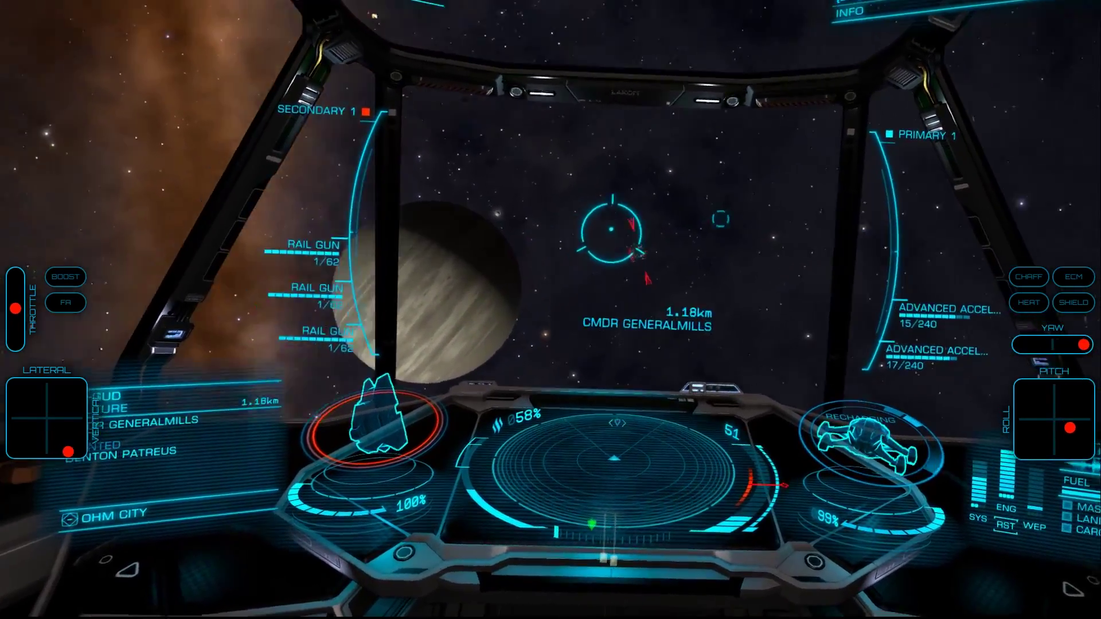
{"action": "key", "text": "z"}
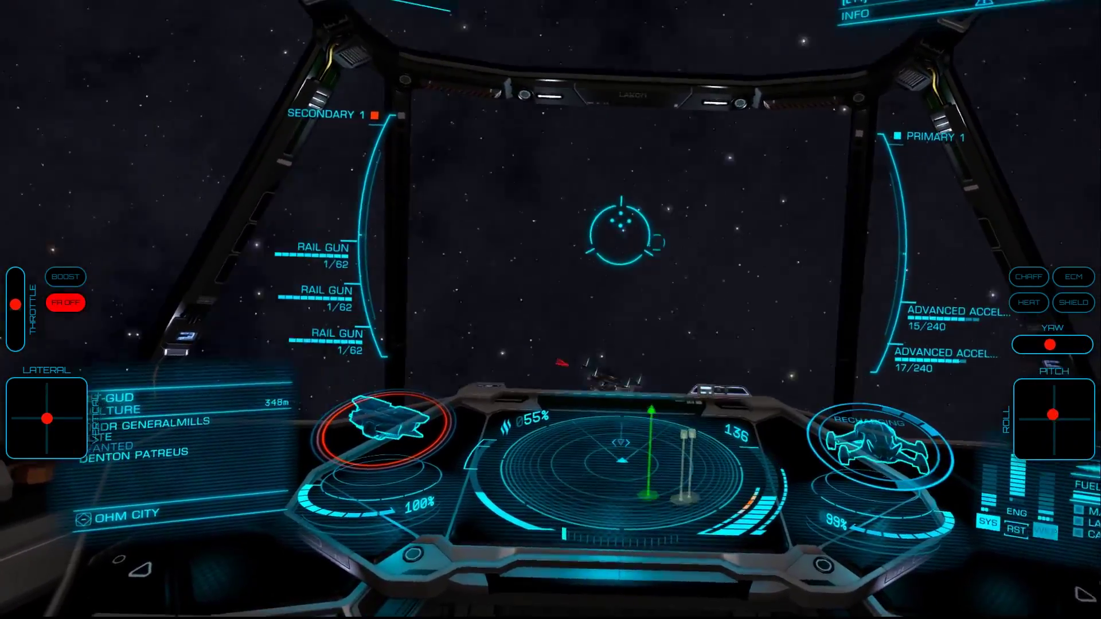
{"action": "key", "text": "z"}
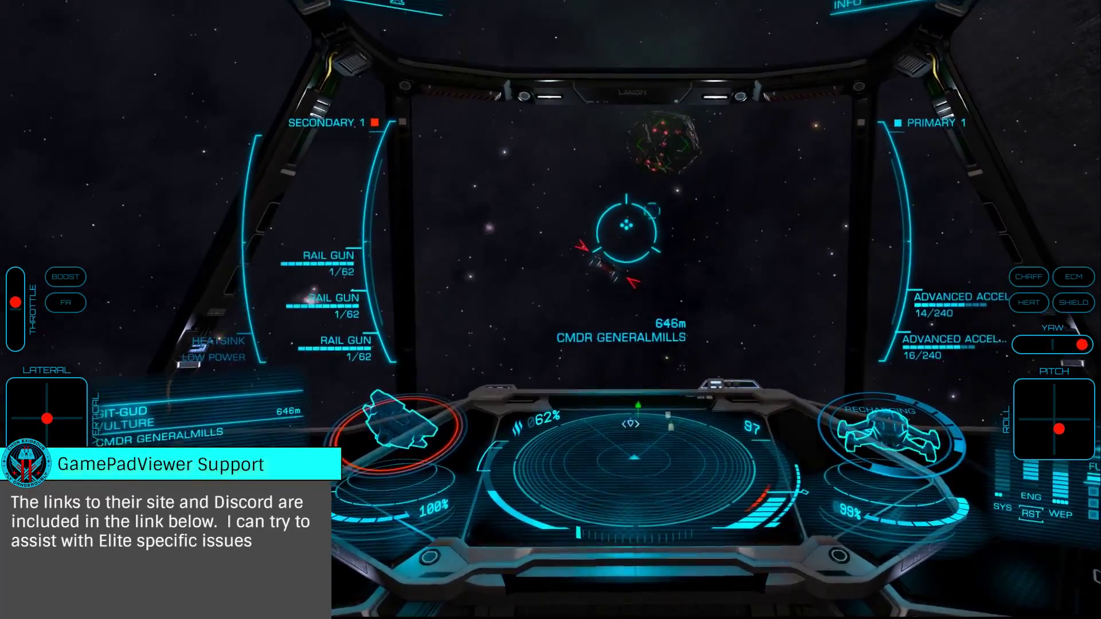
{"action": "key", "text": "z"}
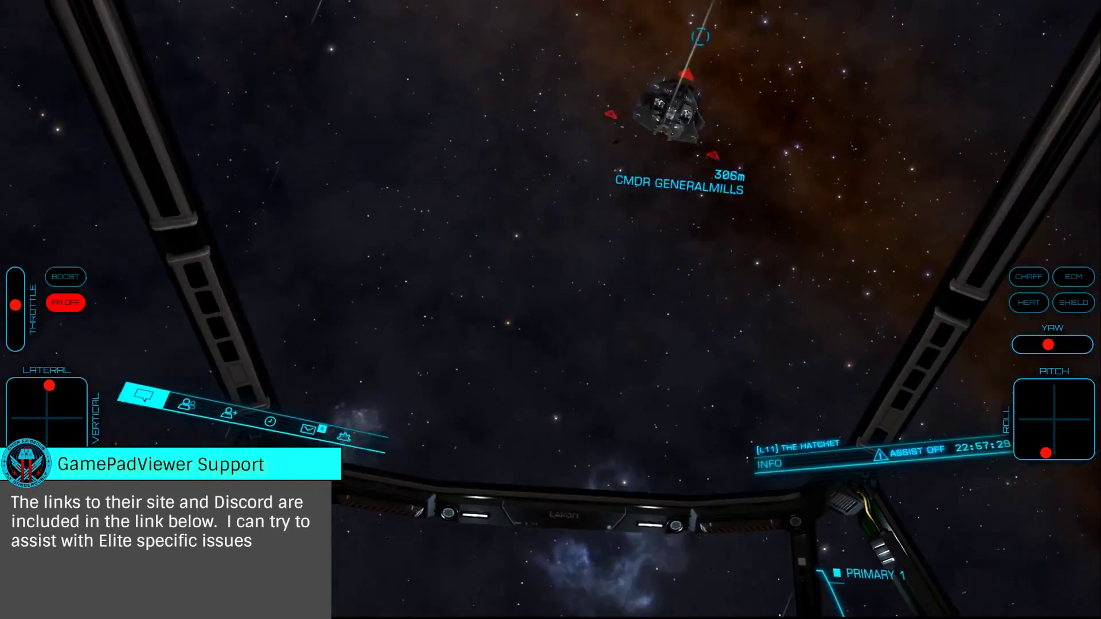
{"action": "key", "text": "z"}
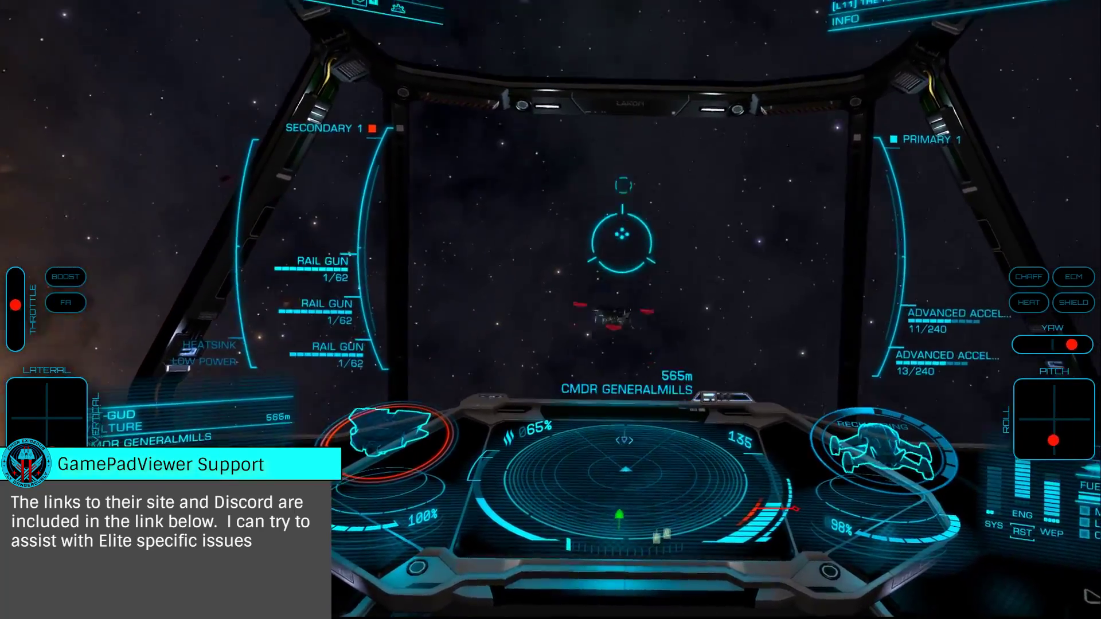
{"action": "key", "text": "z"}
{"action": "key", "text": "Tab"}
{"action": "key", "text": "z"}
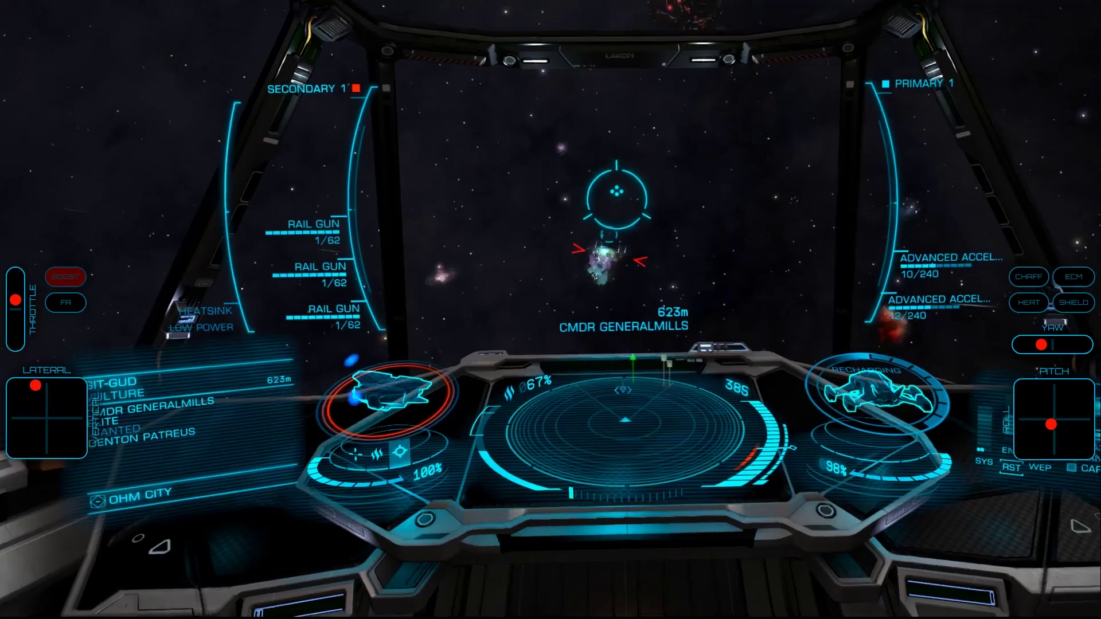
{"action": "key", "text": "z"}
{"action": "key", "text": "Tab"}
{"action": "key", "text": "z"}
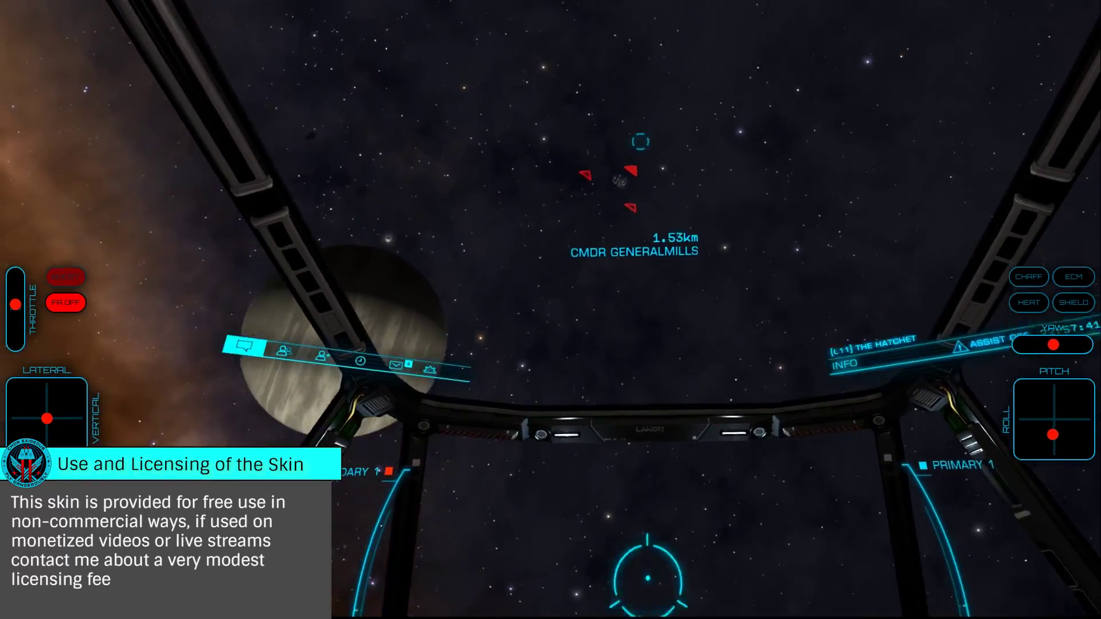
{"action": "key", "text": "z"}
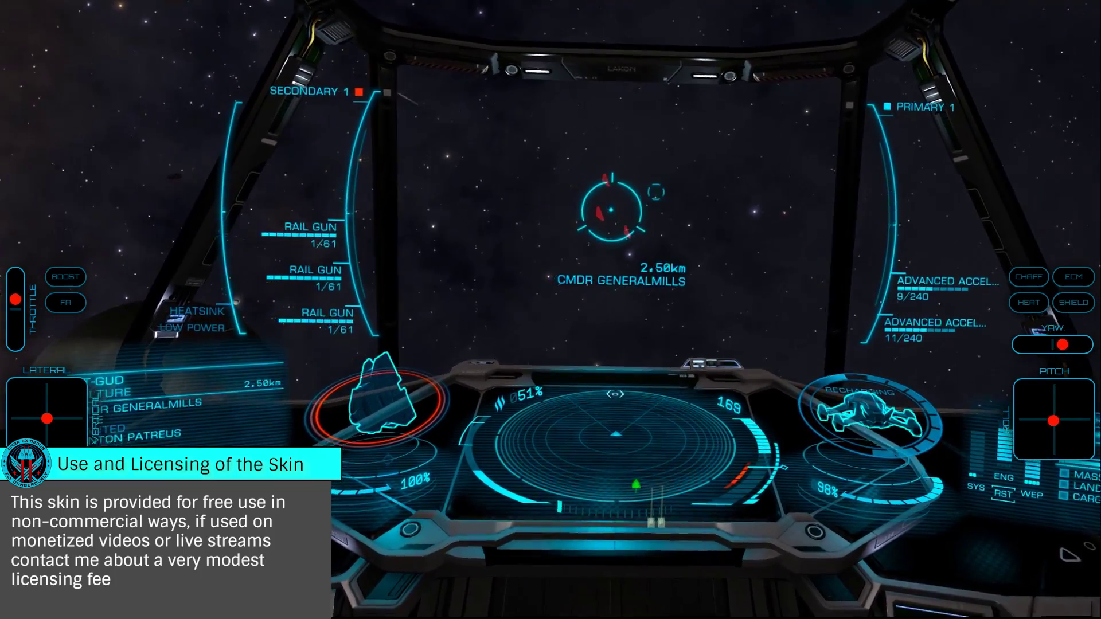
{"action": "key", "text": "space"}
{"action": "key", "text": "space"}
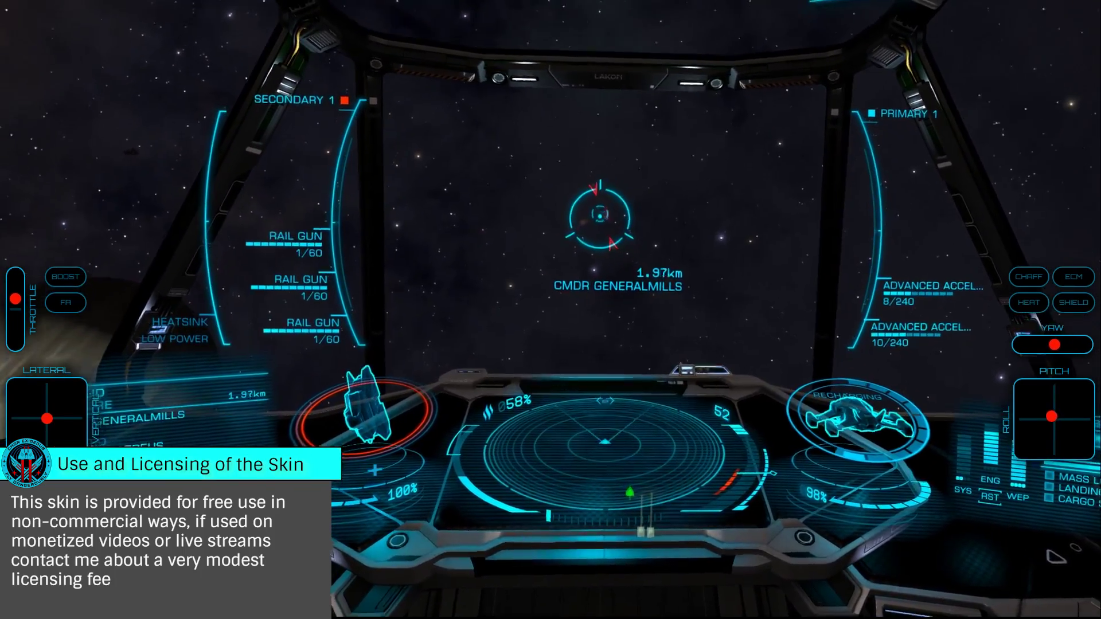
{"action": "key", "text": "space"}
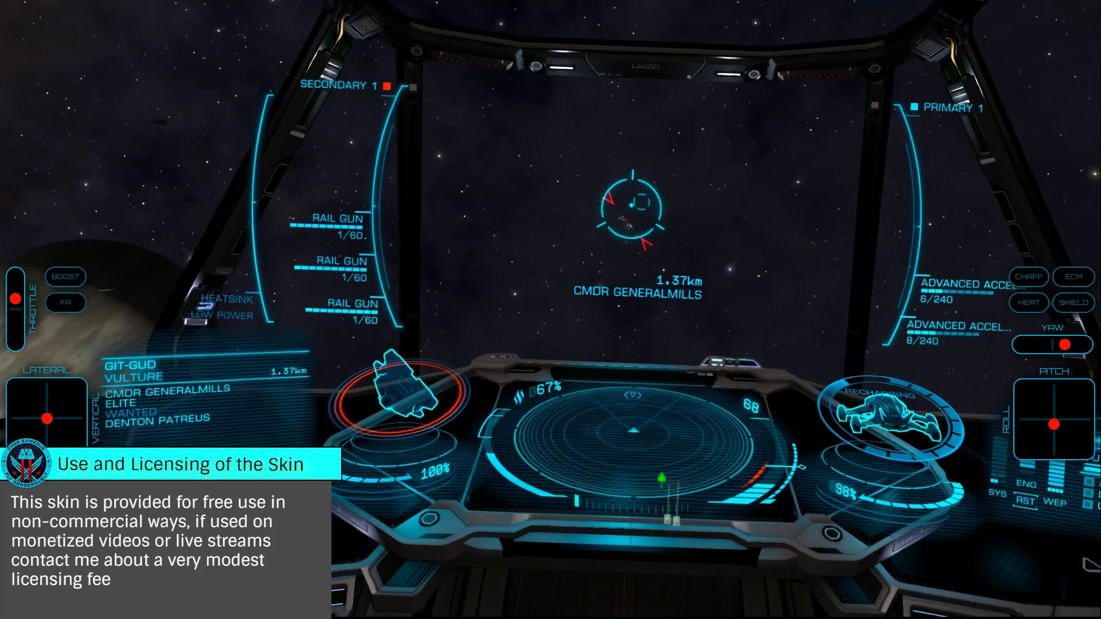
{"action": "key", "text": "space"}
{"action": "key", "text": "Tab"}
{"action": "key", "text": "z"}
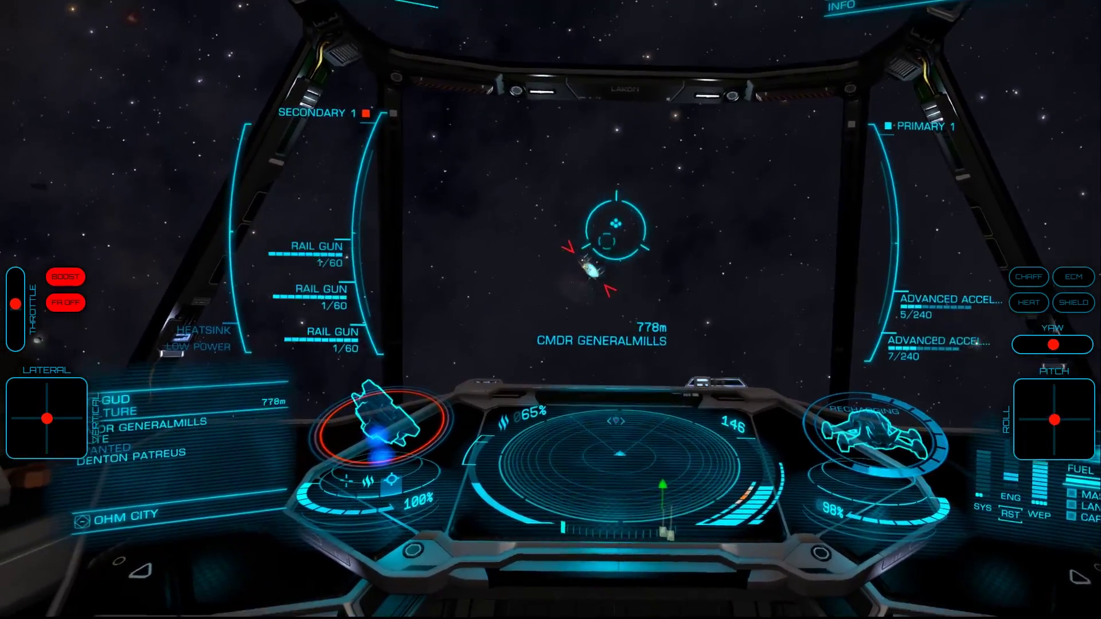
{"action": "key", "text": "space"}
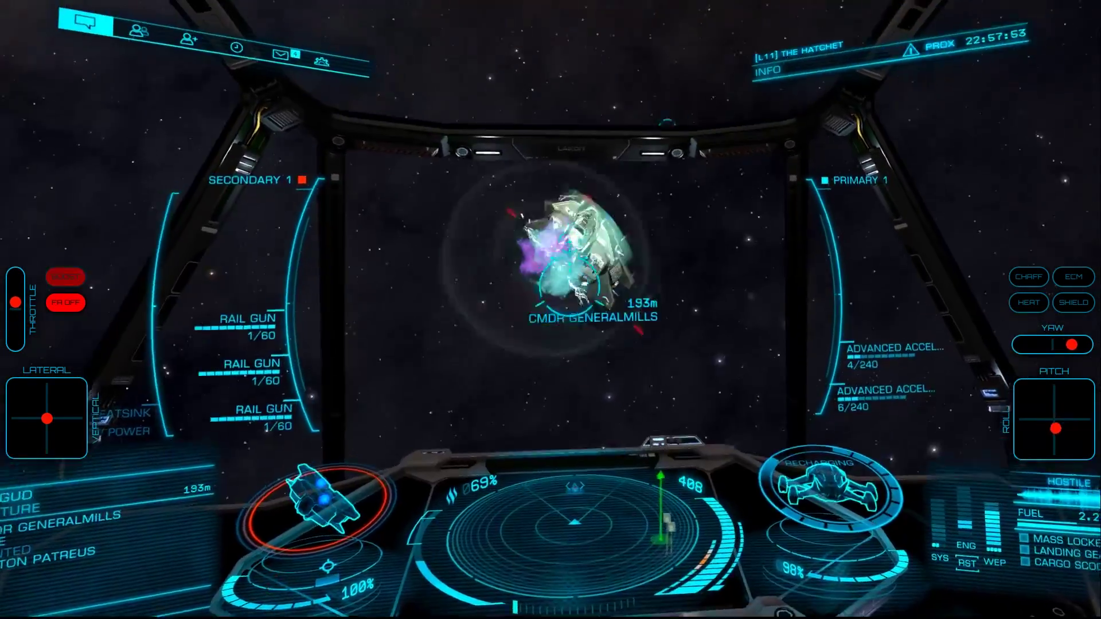
{"action": "key", "text": "q"}
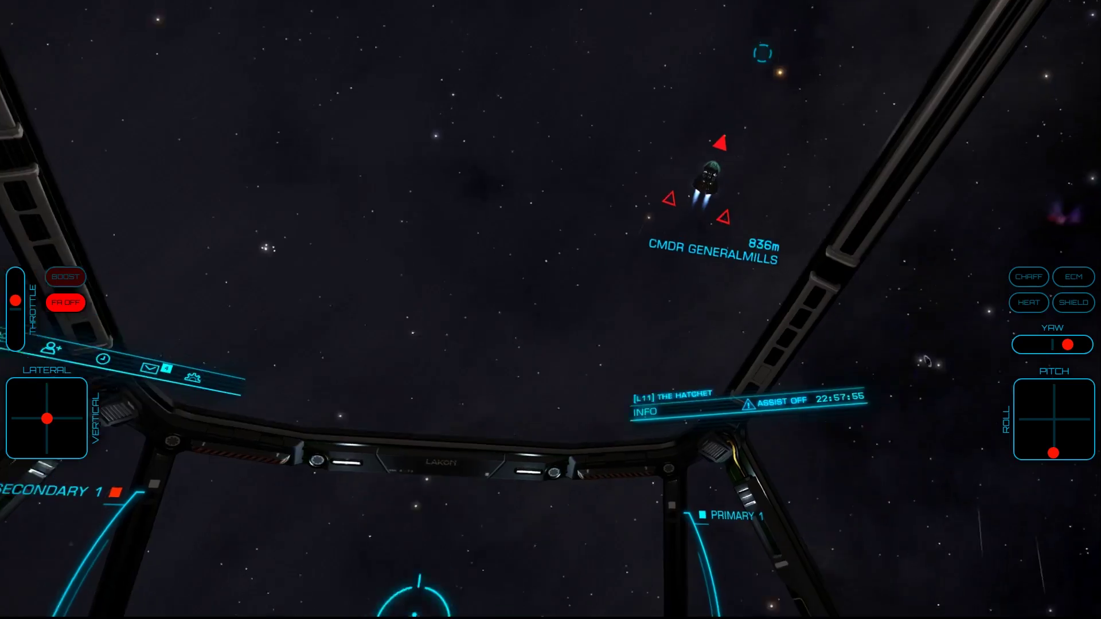
{"action": "key", "text": "z"}
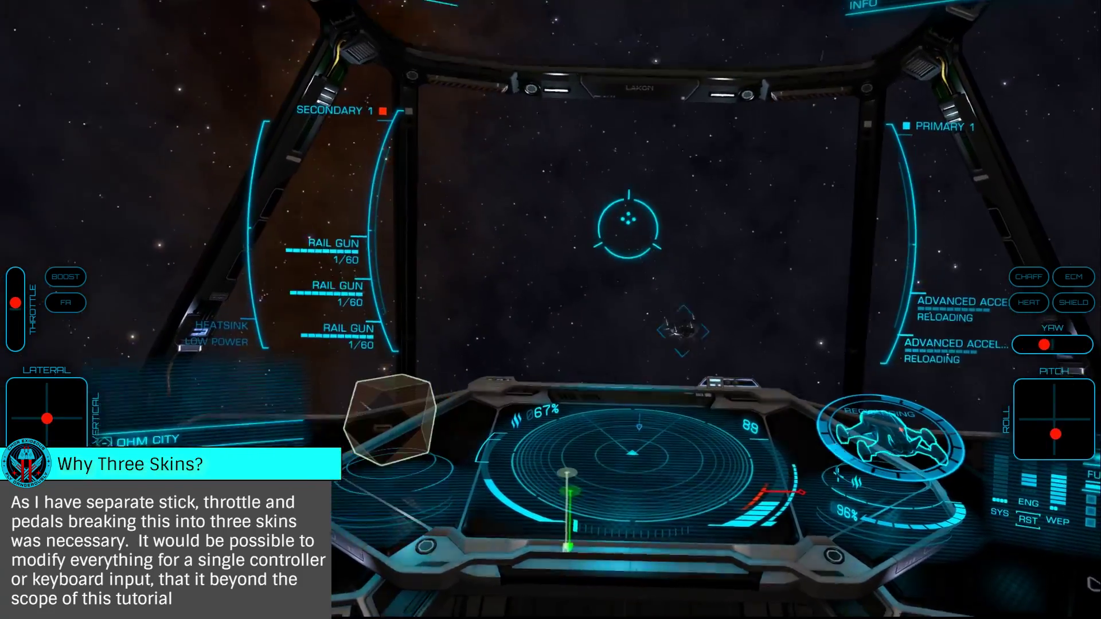
{"action": "key", "text": "z"}
{"action": "key", "text": "z"}
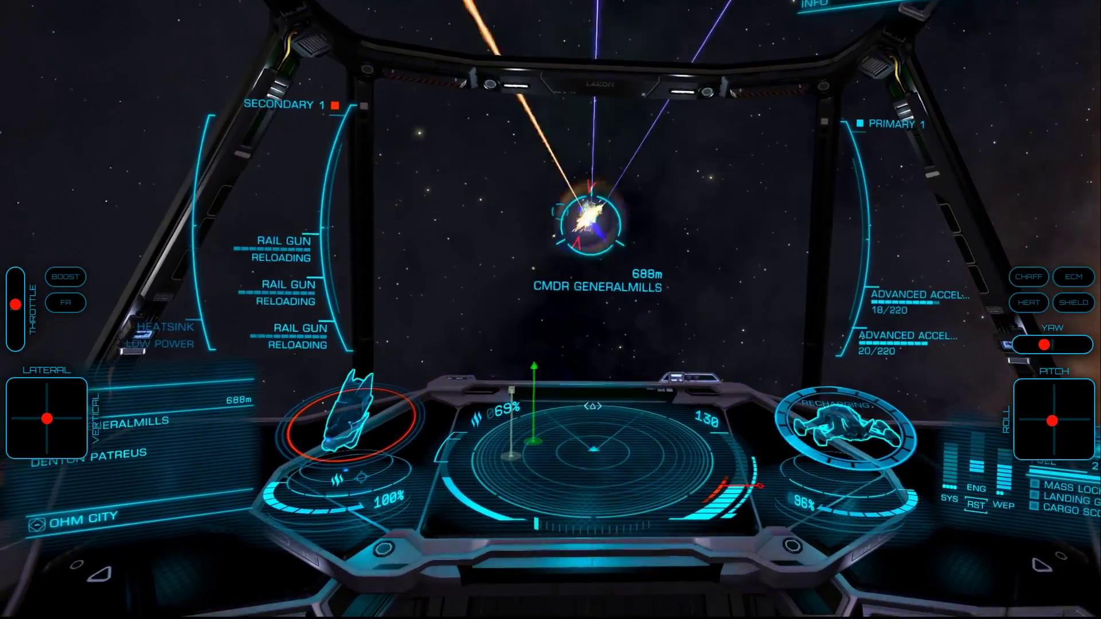
{"action": "key", "text": "Tab"}
{"action": "key", "text": "z"}
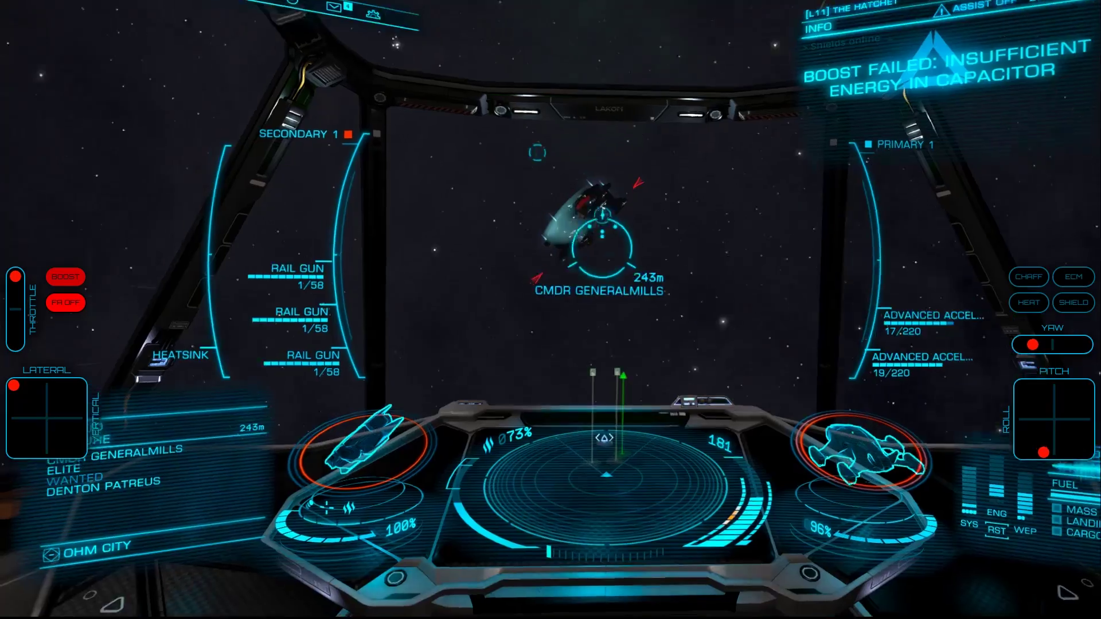
{"action": "key", "text": "e"}
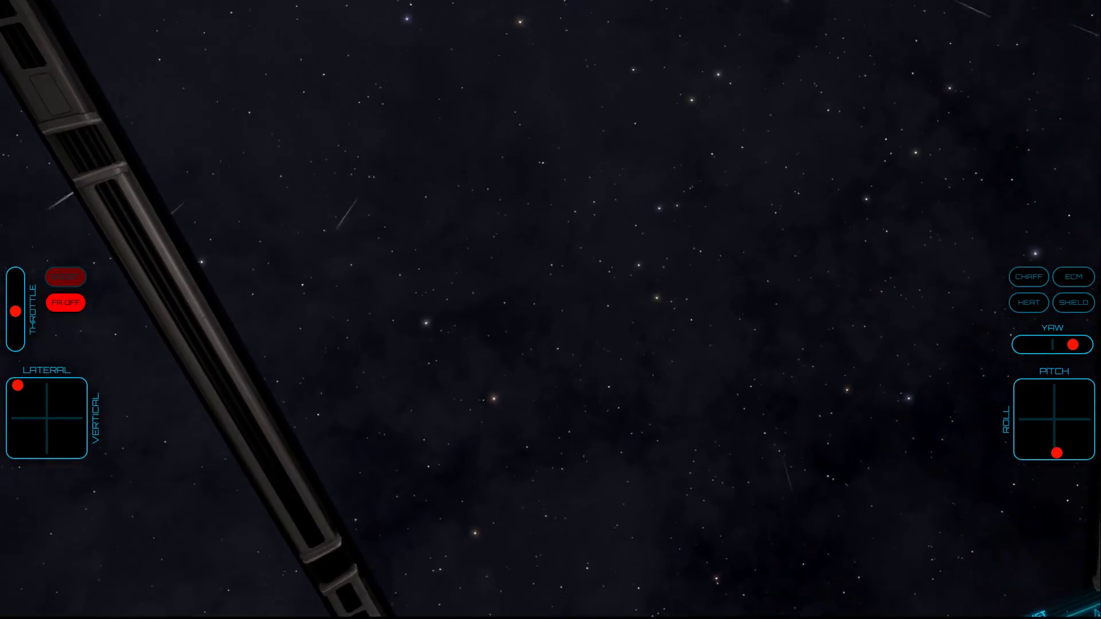
{"action": "key", "text": "z"}
{"action": "key", "text": "w"}
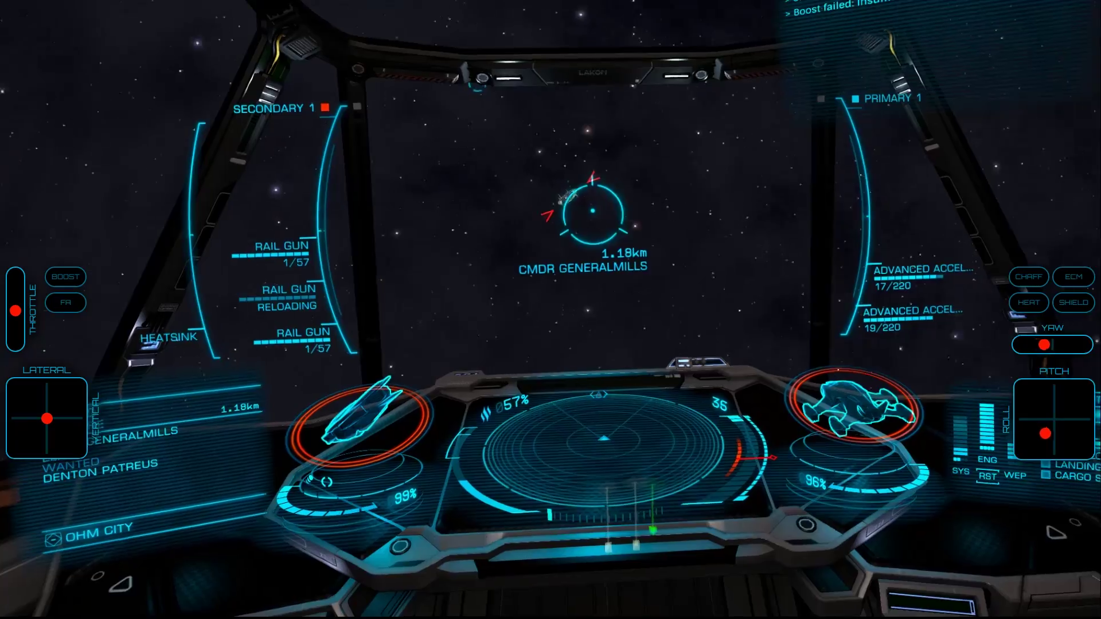
{"action": "key", "text": "d"}
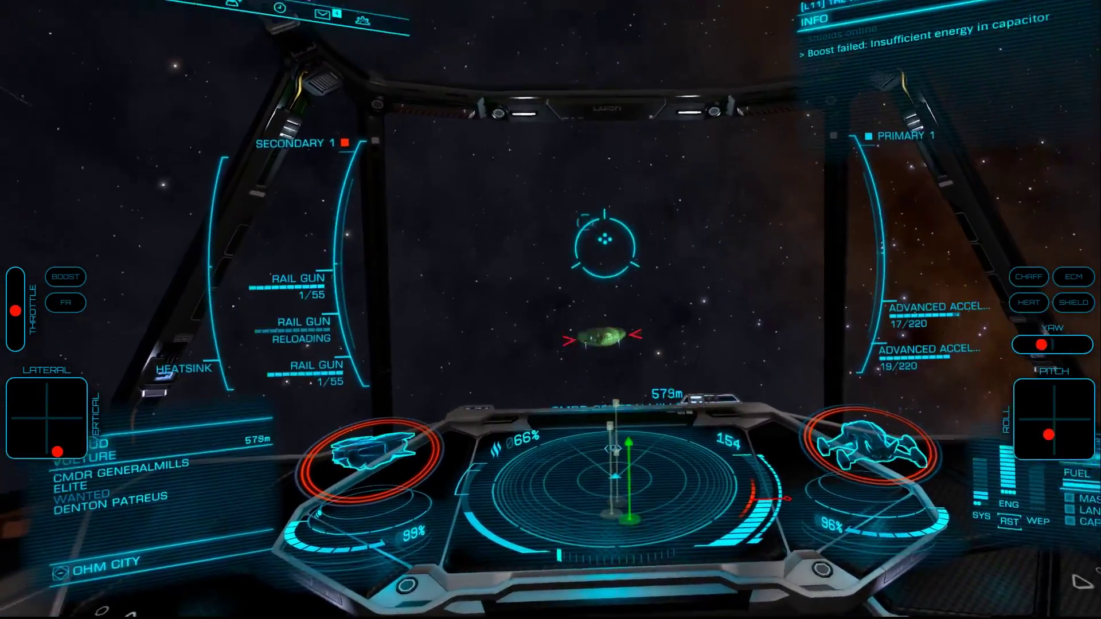
{"action": "key", "text": "z"}
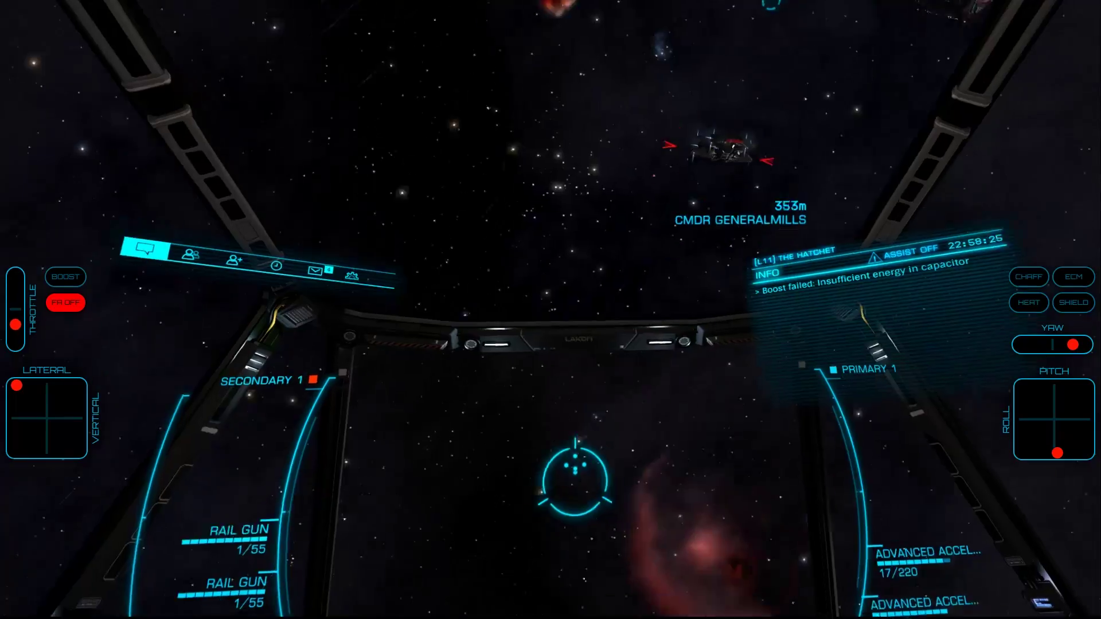
{"action": "key", "text": "z"}
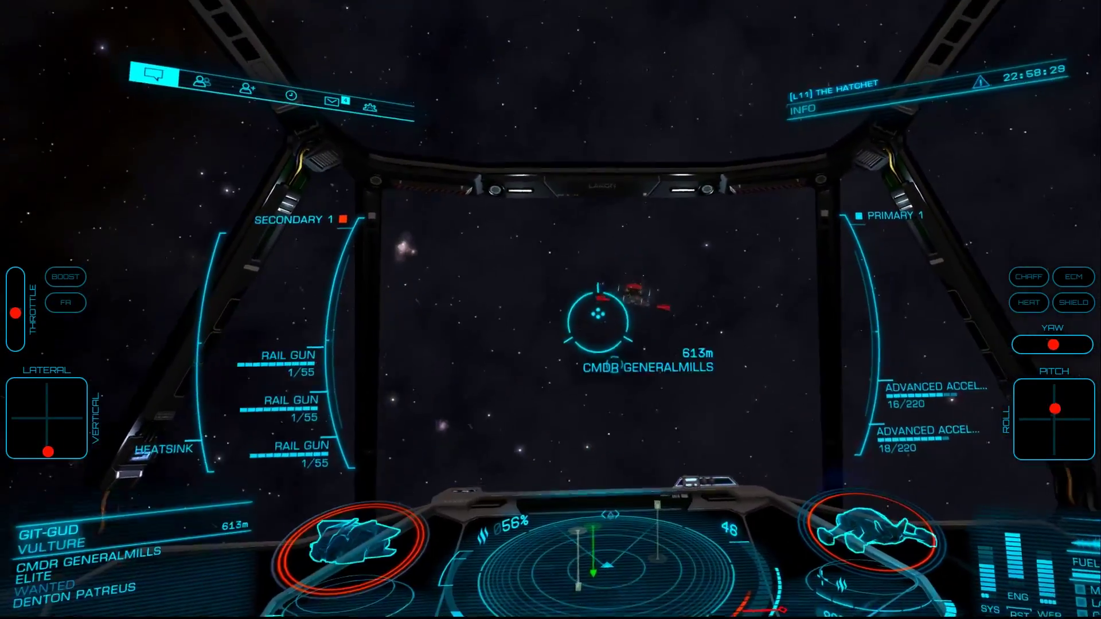
{"action": "key", "text": "z"}
{"action": "key", "text": "Tab"}
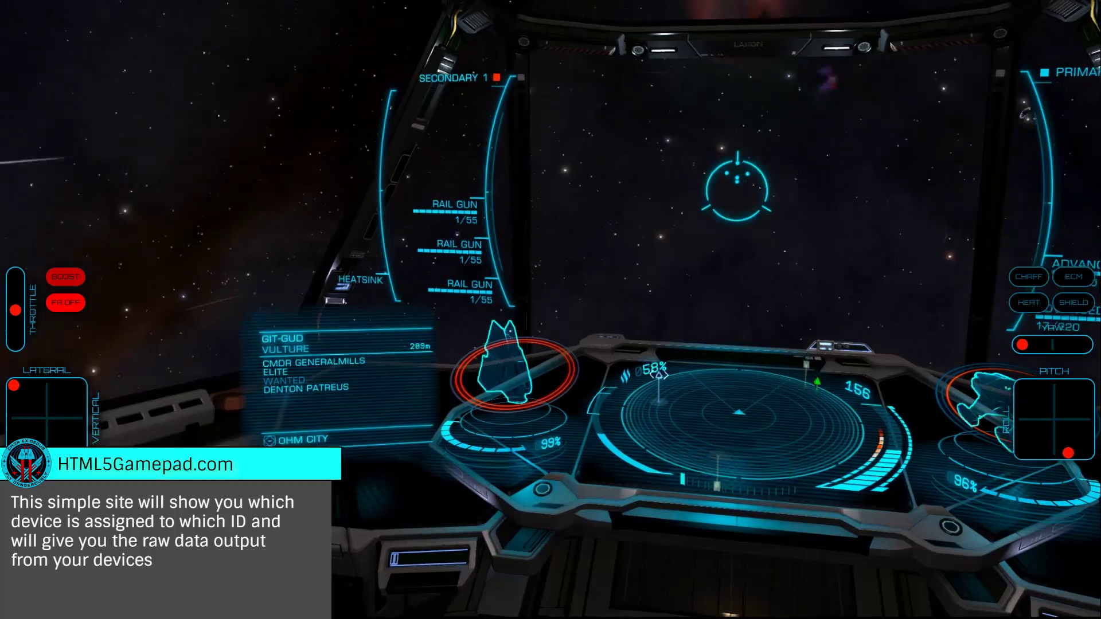
{"action": "key", "text": "z"}
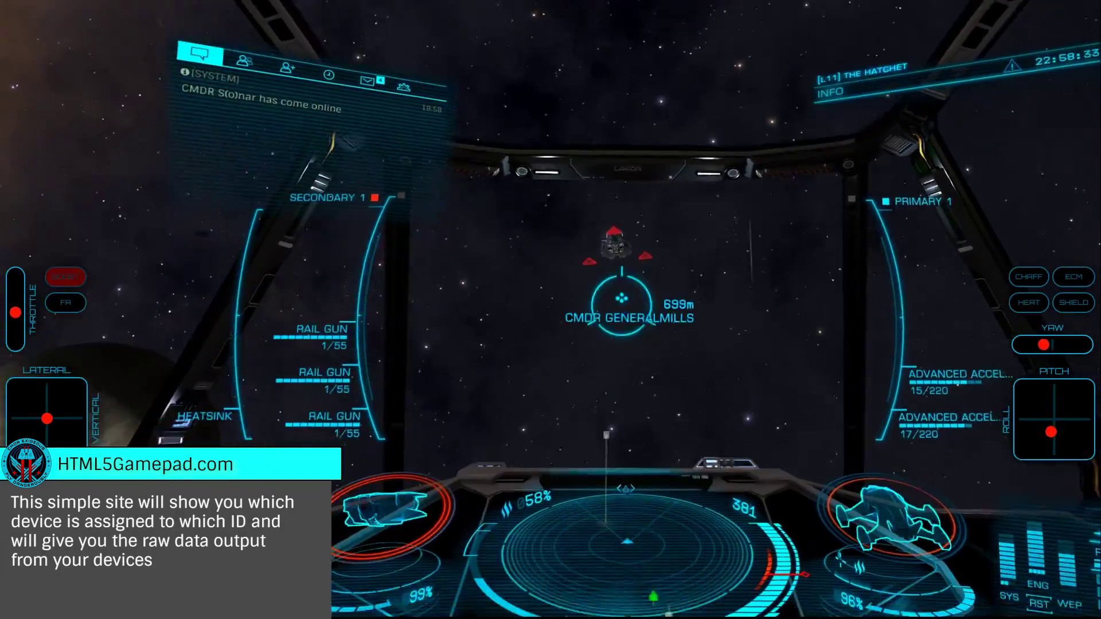
{"action": "key", "text": "z"}
{"action": "key", "text": "Tab"}
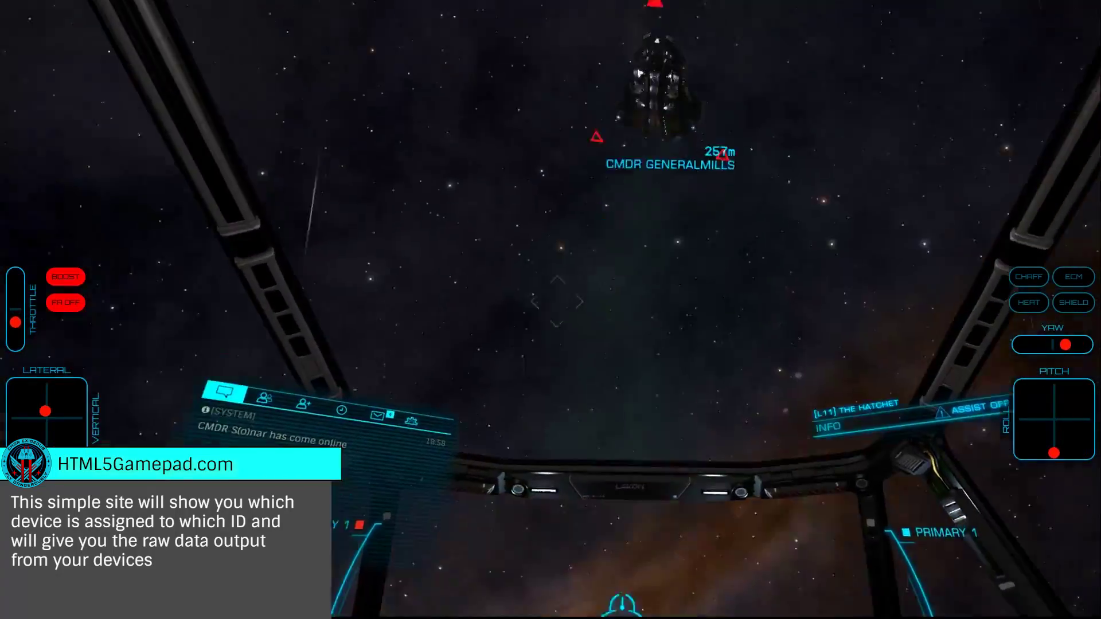
{"action": "key", "text": "z"}
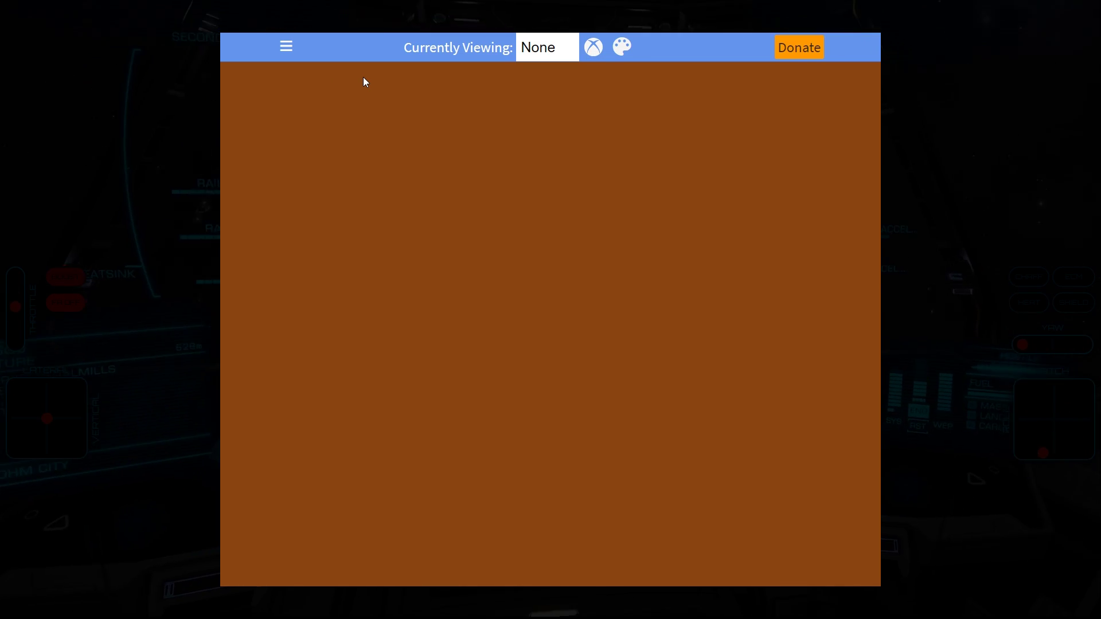
Switch the currently viewed controller to Player 4.
{"action": "left_click", "coordinate": [543, 56]}
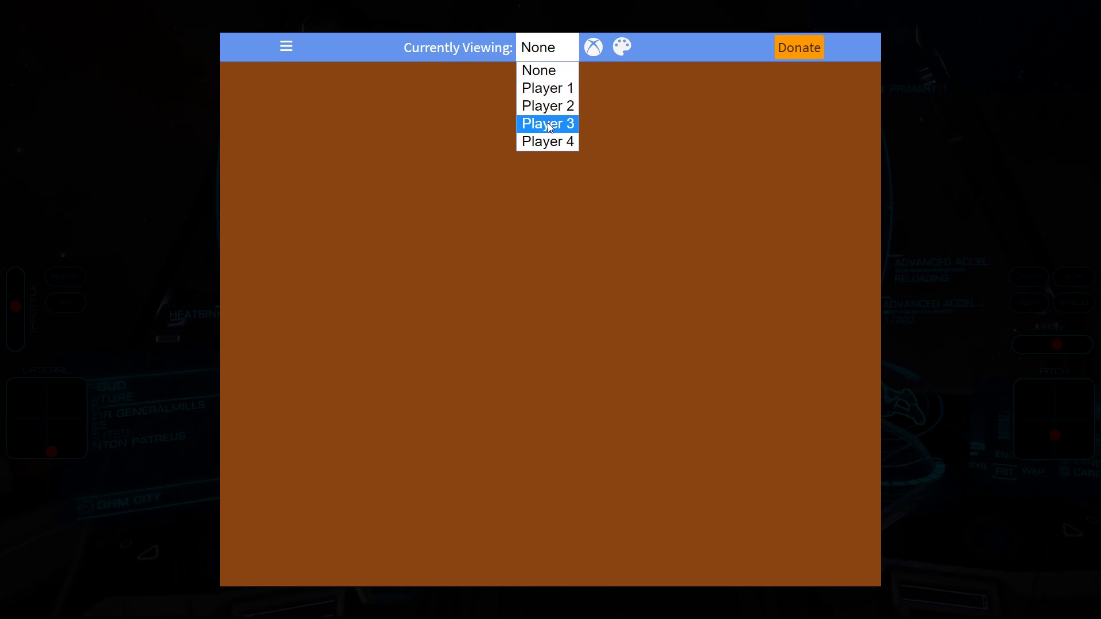
{"action": "left_click", "coordinate": [546, 142]}
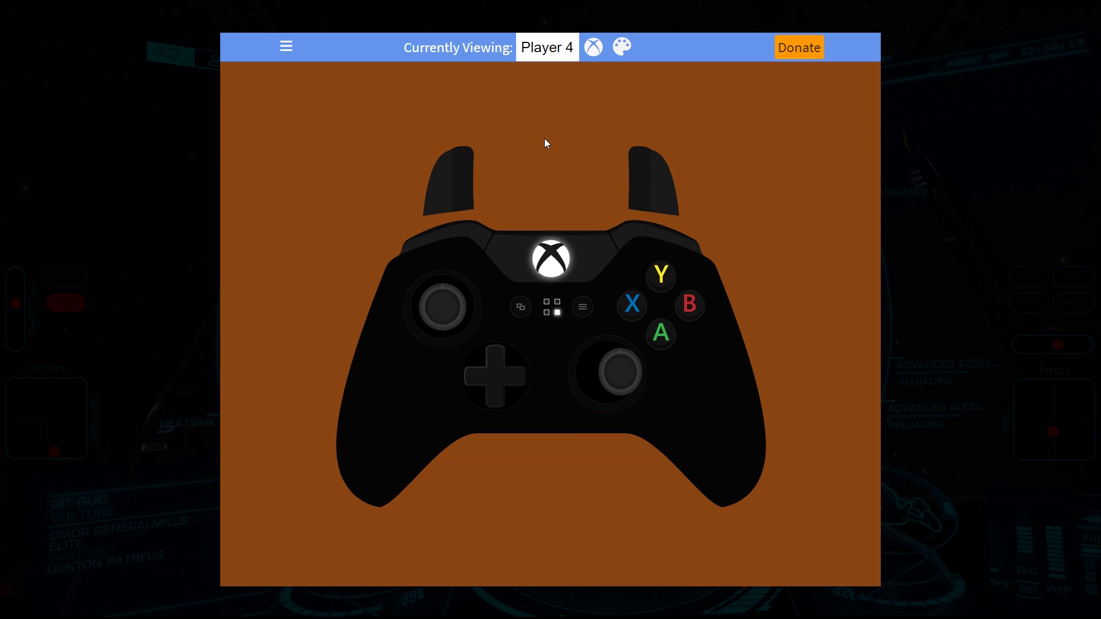
{"action": "left_click", "coordinate": [287, 47]}
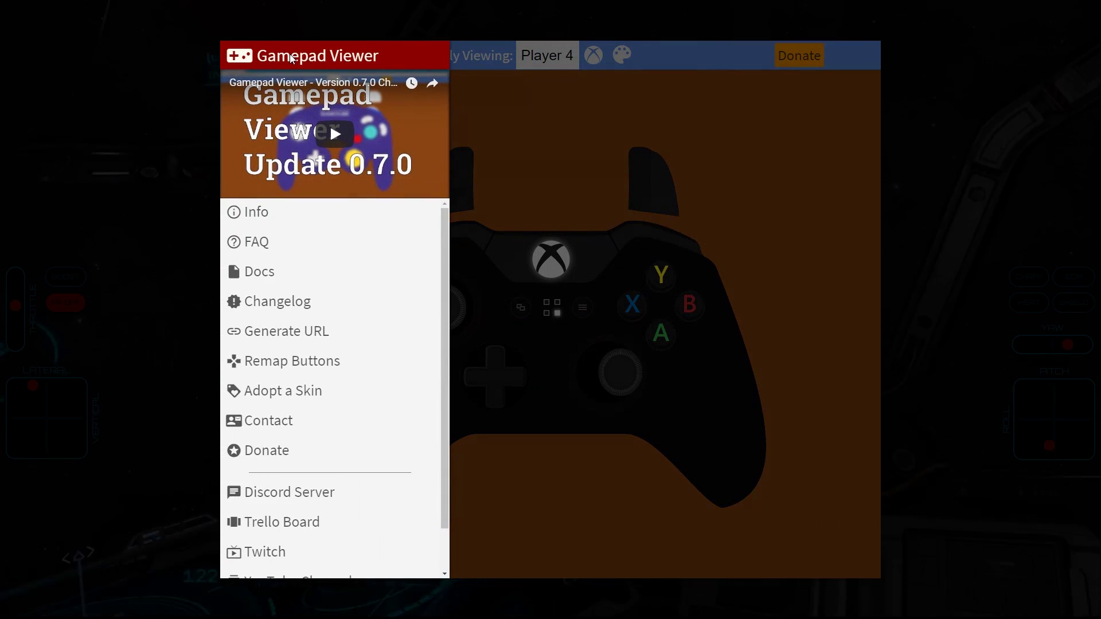
{"action": "left_click", "coordinate": [287, 332]}
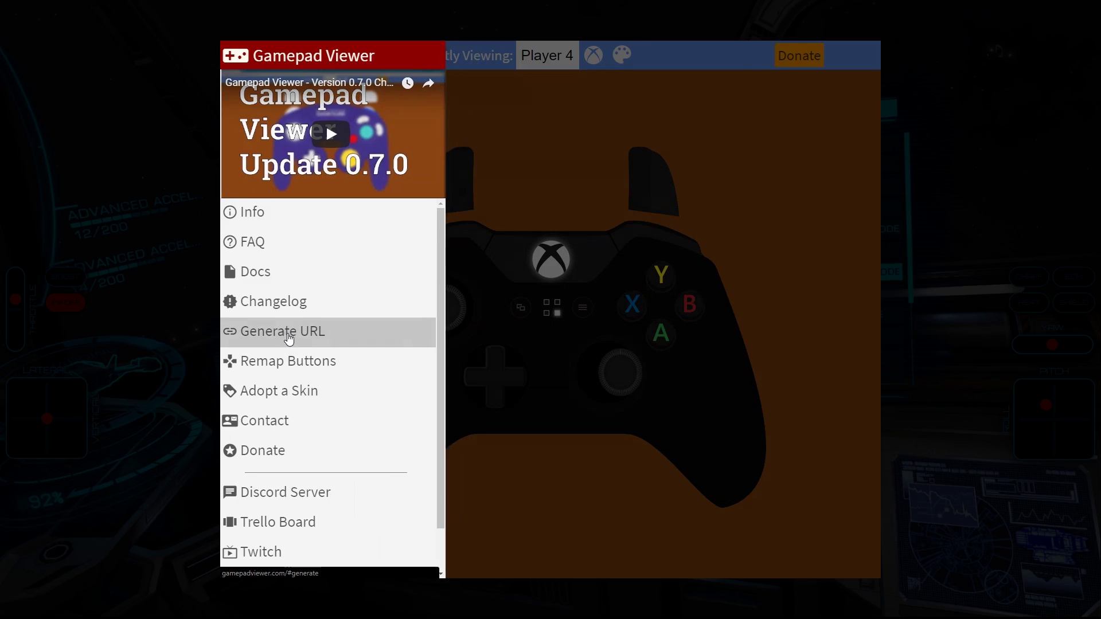
{"action": "left_click", "coordinate": [514, 191]}
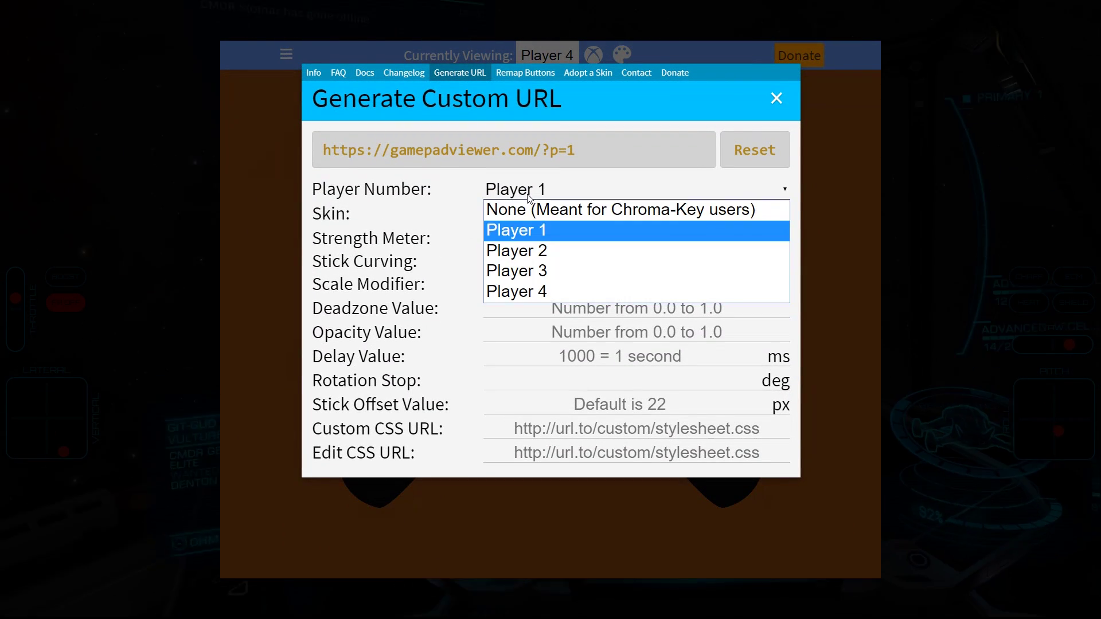
{"action": "left_click", "coordinate": [527, 290]}
{"action": "left_click", "coordinate": [626, 429]}
{"action": "type", "text": "https://raw.githubusercontent.com/exigeous/HOTASOverlay/master/throttle.css"}
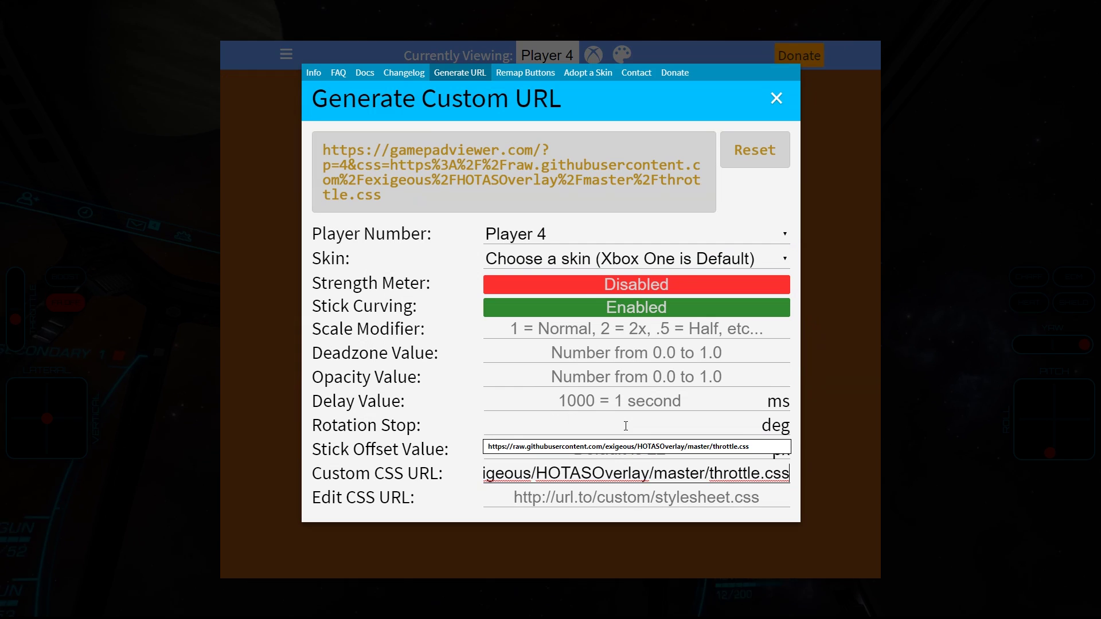
Open the button remapping settings and choose the Player 4 controller as the mapping base.
{"action": "left_click", "coordinate": [519, 77]}
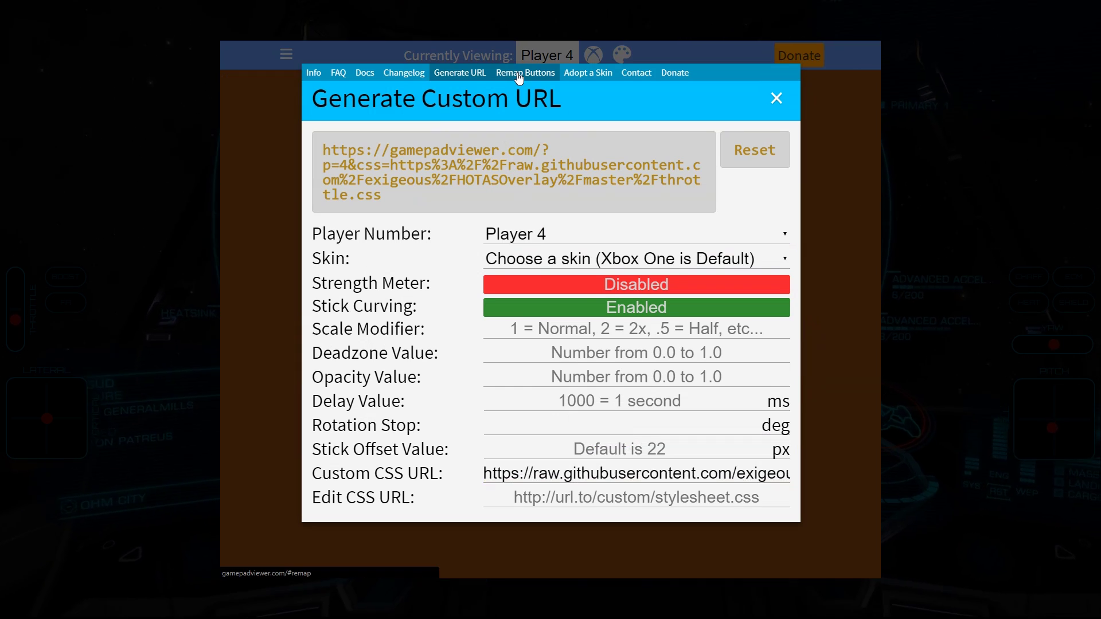
{"action": "left_click", "coordinate": [518, 73]}
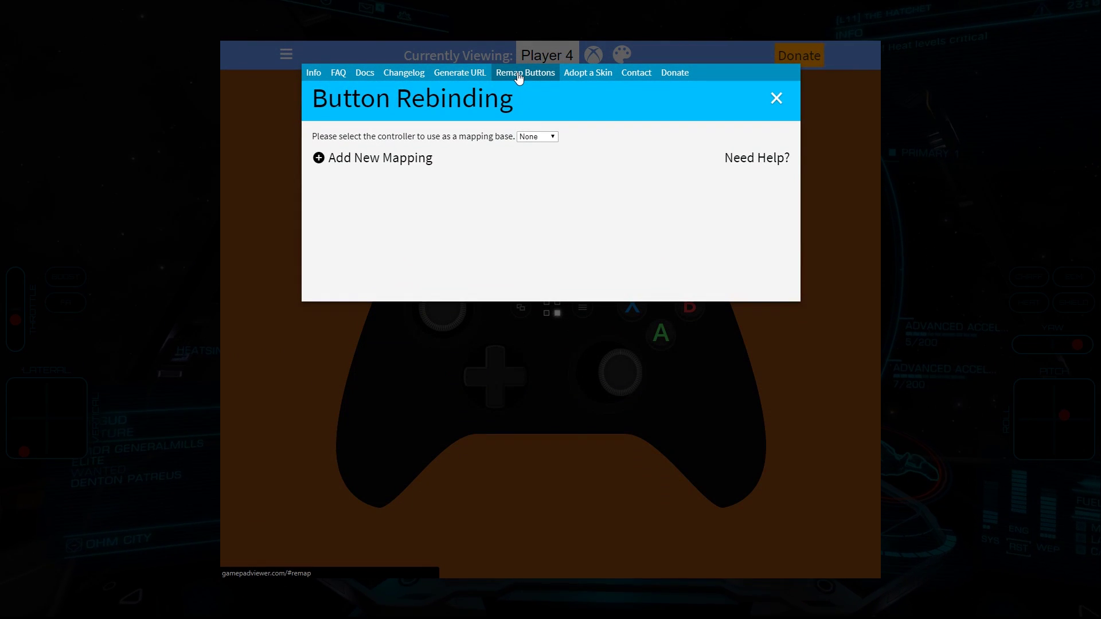
{"action": "left_click", "coordinate": [537, 129]}
{"action": "left_click", "coordinate": [538, 174]}
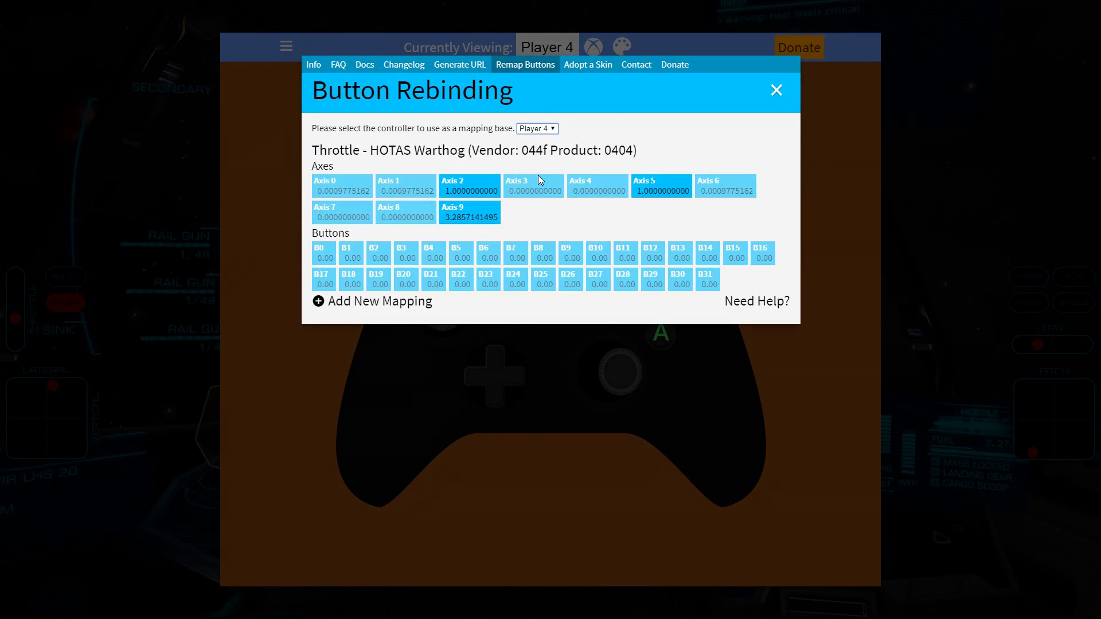
Add a new button mapping that assigns LB/L1 to the throttle's Button 14.
{"action": "left_click", "coordinate": [369, 304]}
{"action": "left_click", "coordinate": [503, 327]}
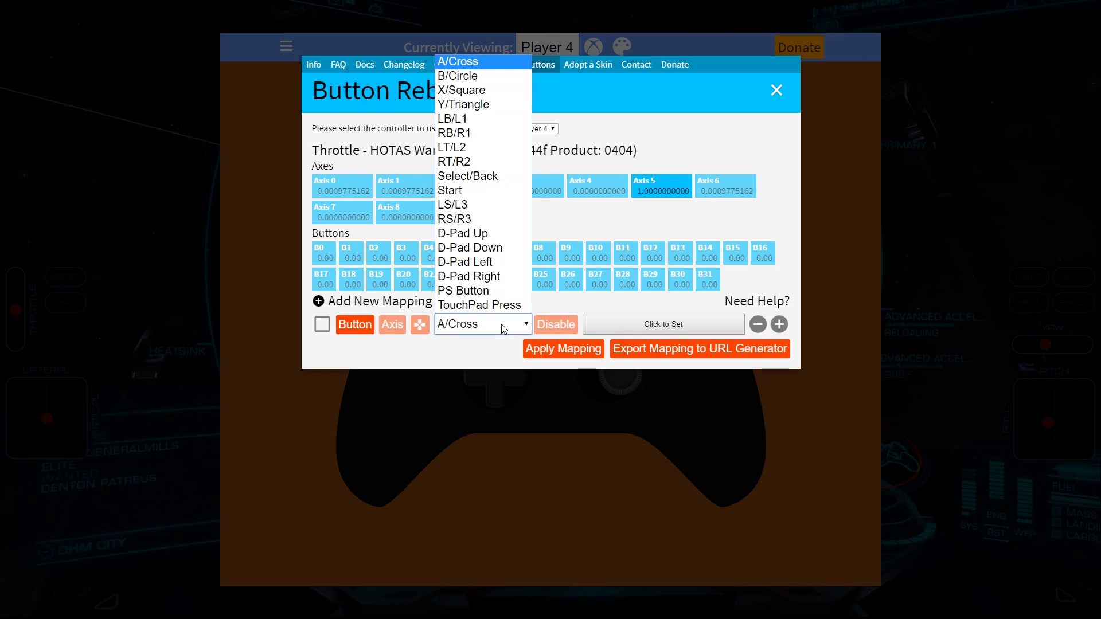
{"action": "left_click", "coordinate": [459, 119]}
{"action": "left_click", "coordinate": [663, 325]}
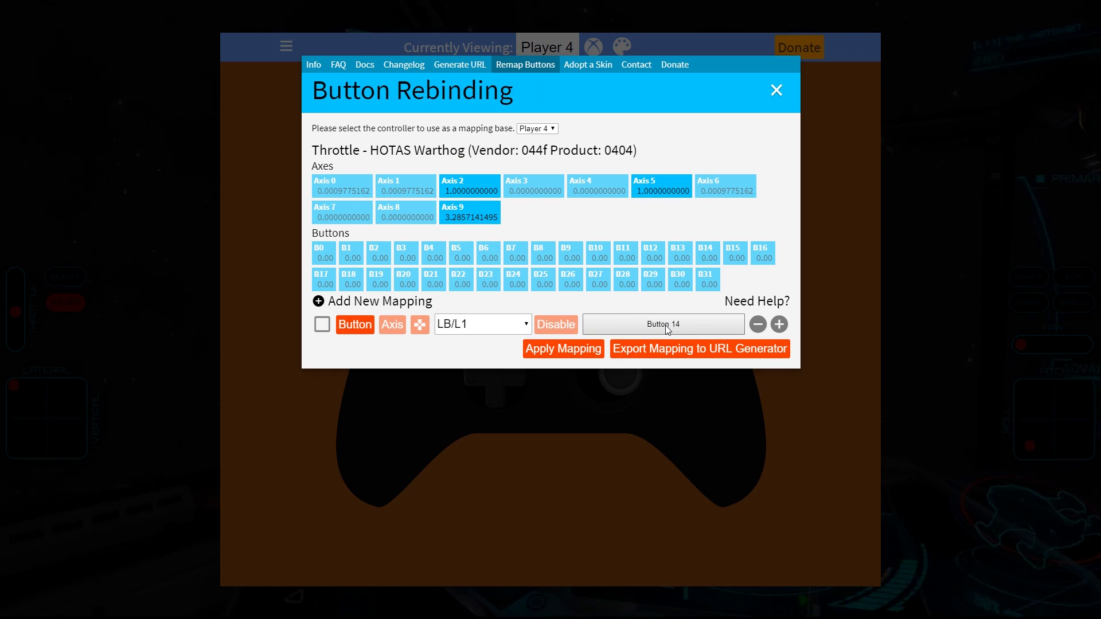
Add a second button mapping that assigns A/Cross to the throttle's Button 0.
{"action": "left_click", "coordinate": [780, 324]}
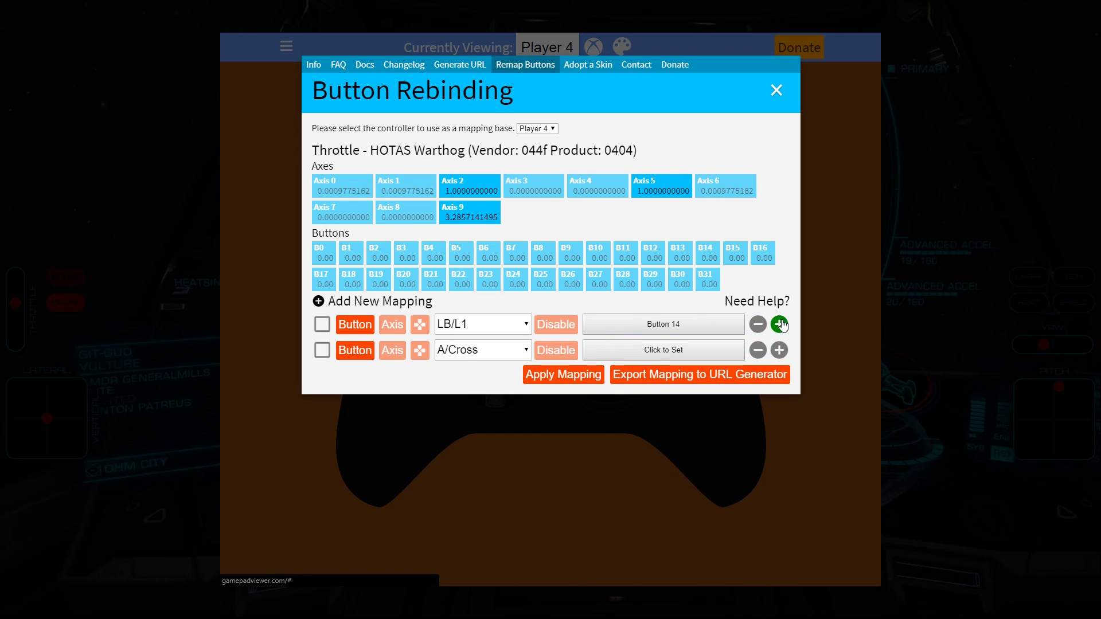
{"action": "left_click", "coordinate": [479, 351]}
{"action": "left_click", "coordinate": [453, 89]}
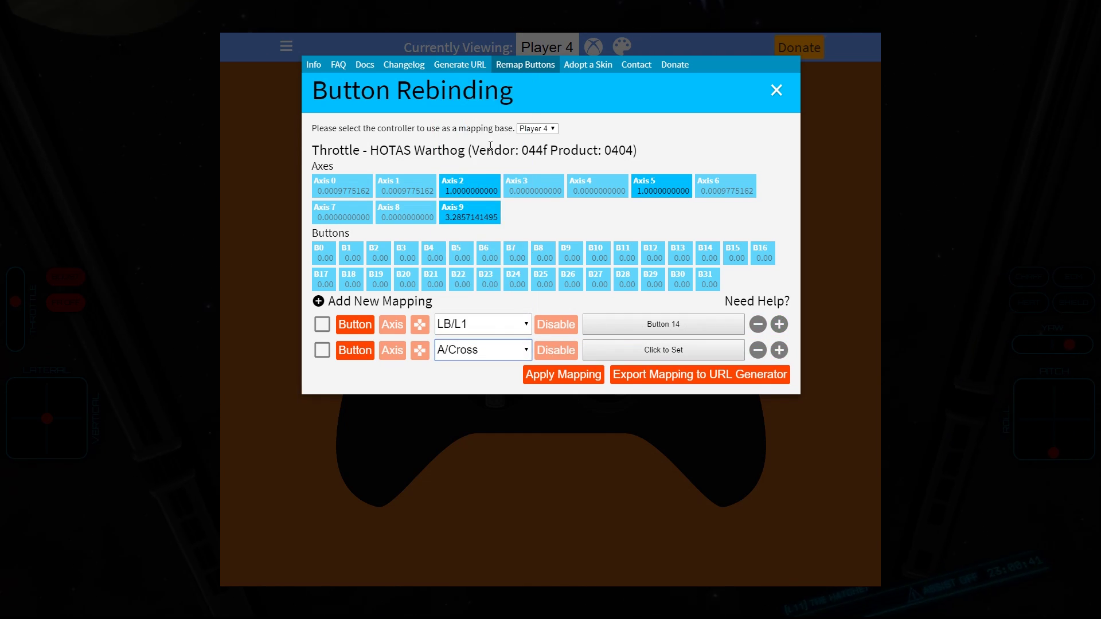
{"action": "left_click", "coordinate": [668, 354]}
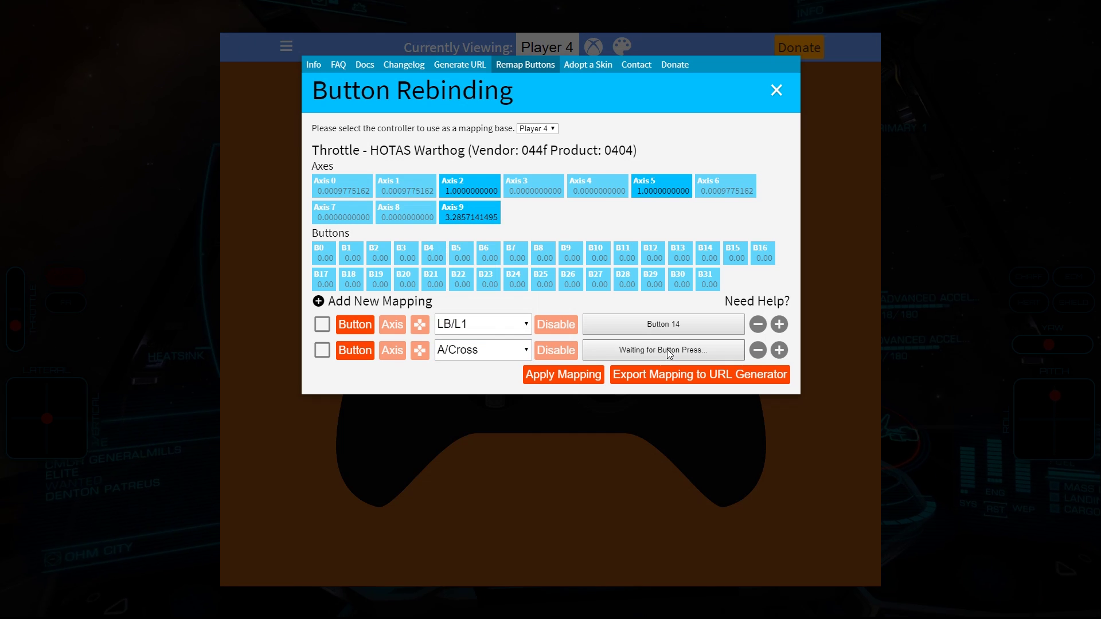
Add a third button mapping that assigns X/Square to the throttle's Button 25.
{"action": "left_click", "coordinate": [780, 350]}
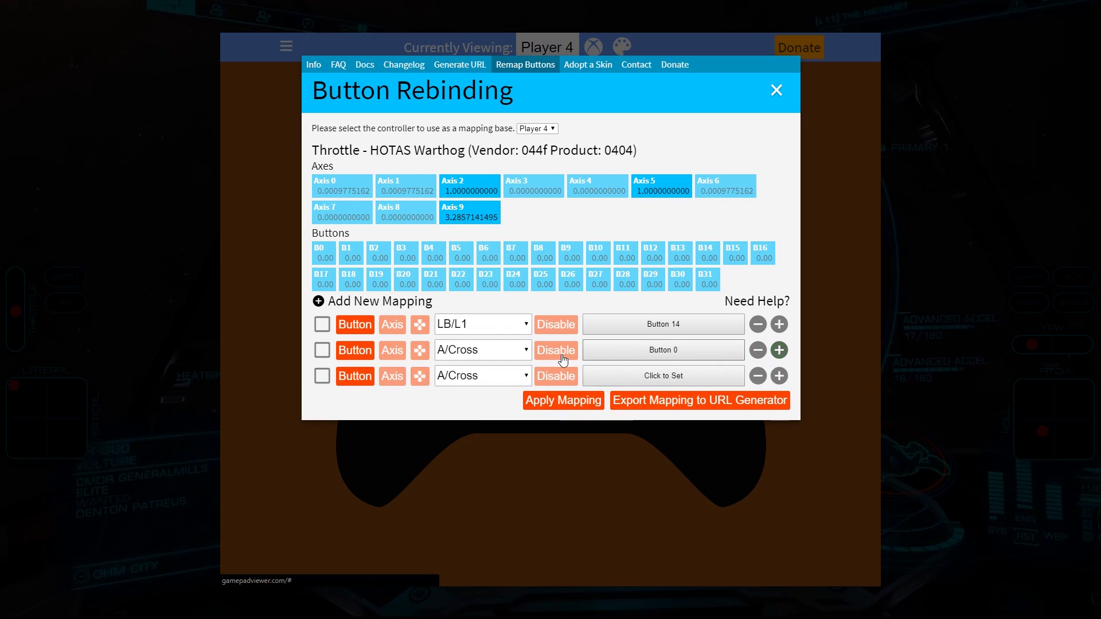
{"action": "left_click", "coordinate": [460, 377]}
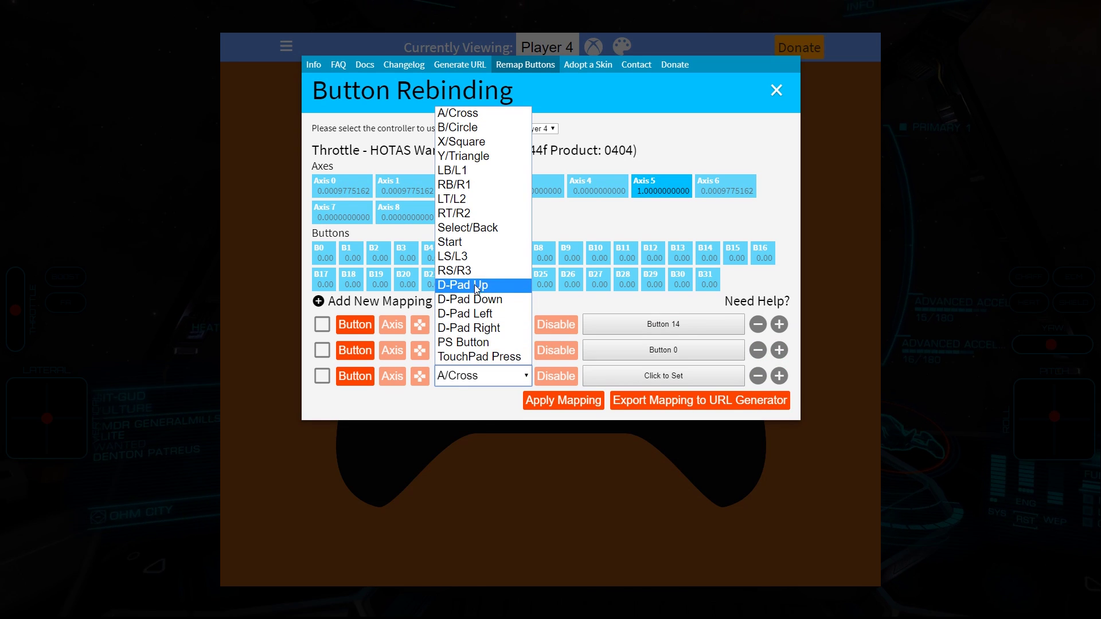
{"action": "left_click", "coordinate": [468, 142]}
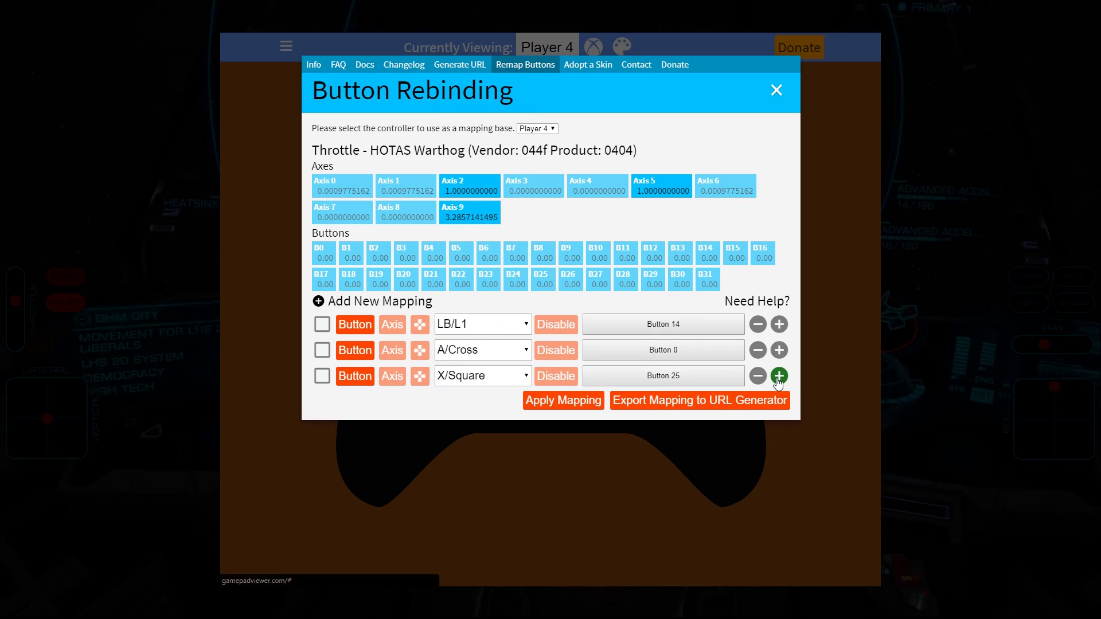
Add a fourth button mapping and choose B/Circle as its target button.
{"action": "left_click", "coordinate": [778, 379]}
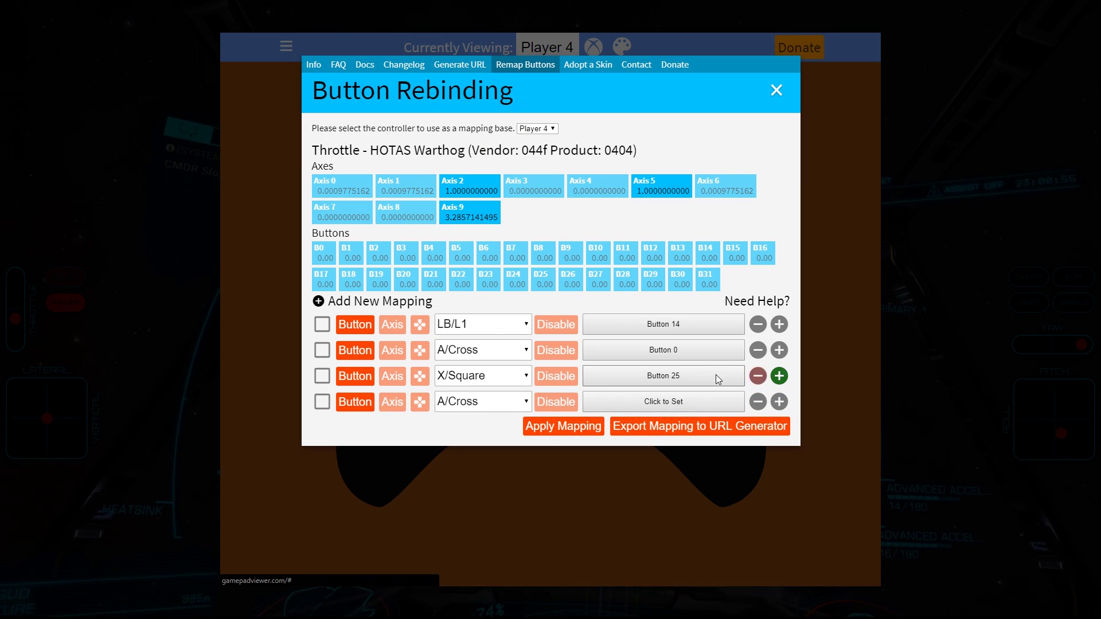
{"action": "left_click", "coordinate": [485, 403]}
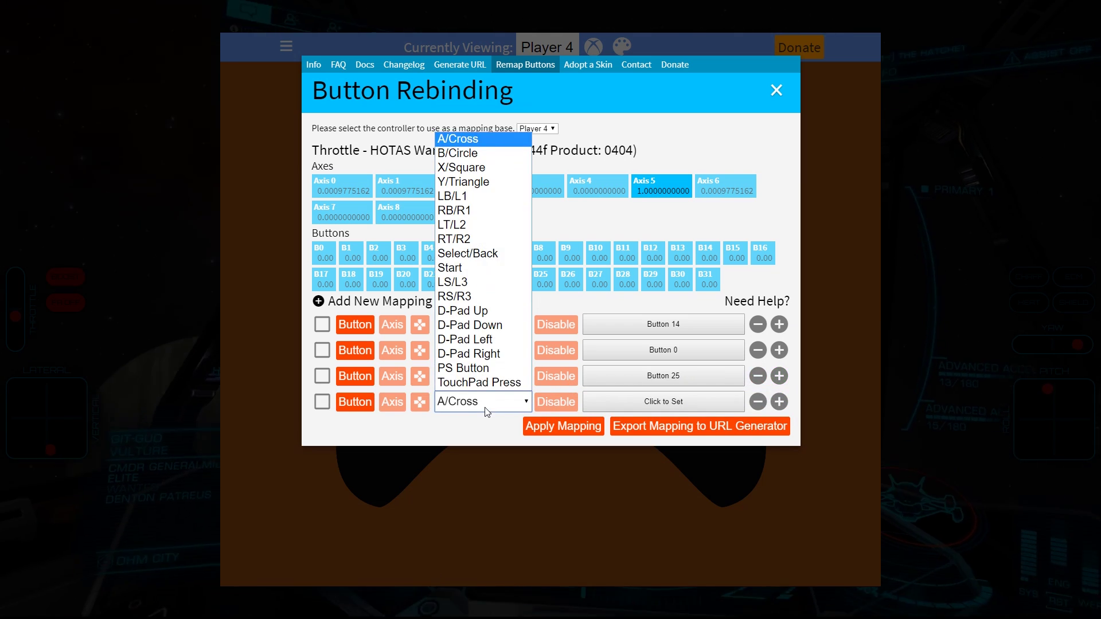
{"action": "left_click", "coordinate": [482, 153]}
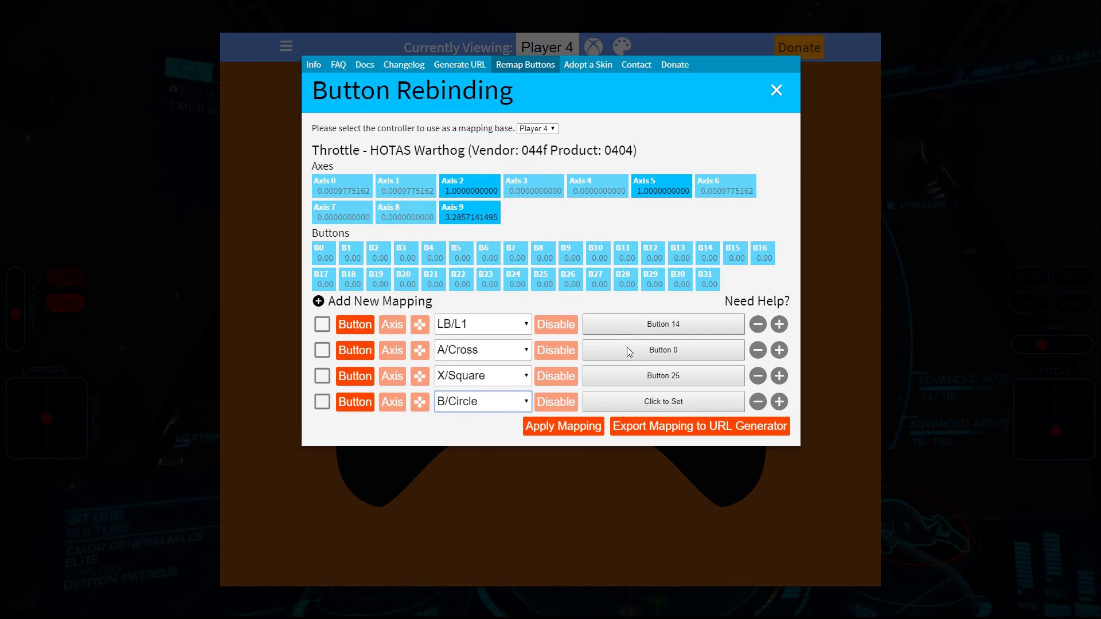